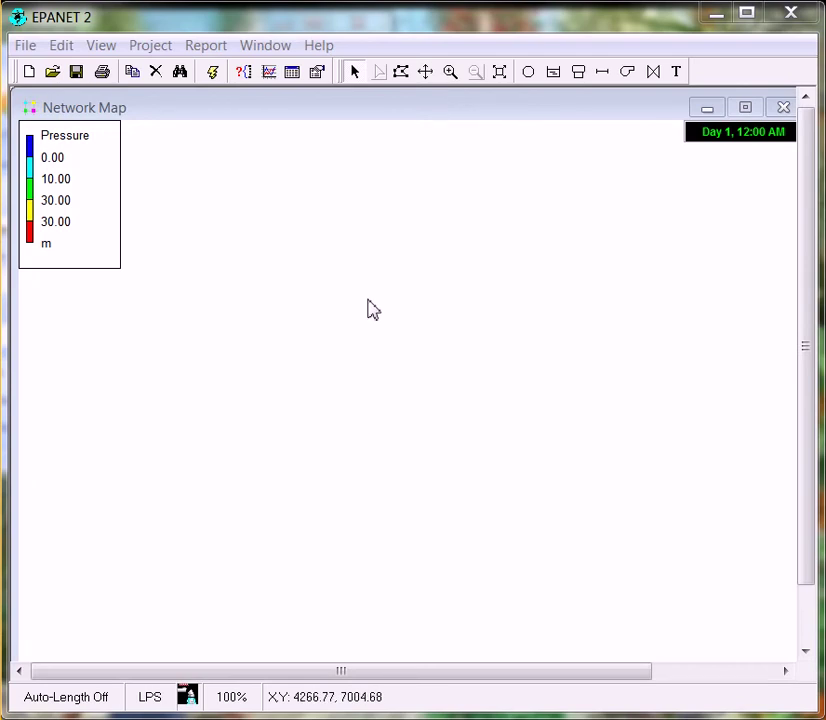
Step: Select the Add Reservoir tool on the Map toolbar
click(555, 78)
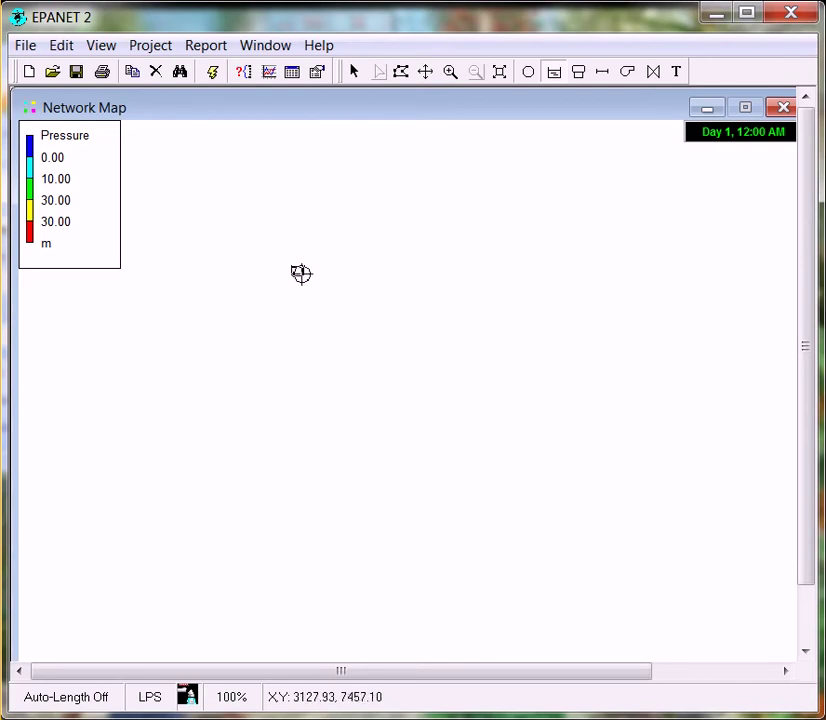
Step: Place a reservoir, then two junctions, one below it and one to its right
click(299, 272)
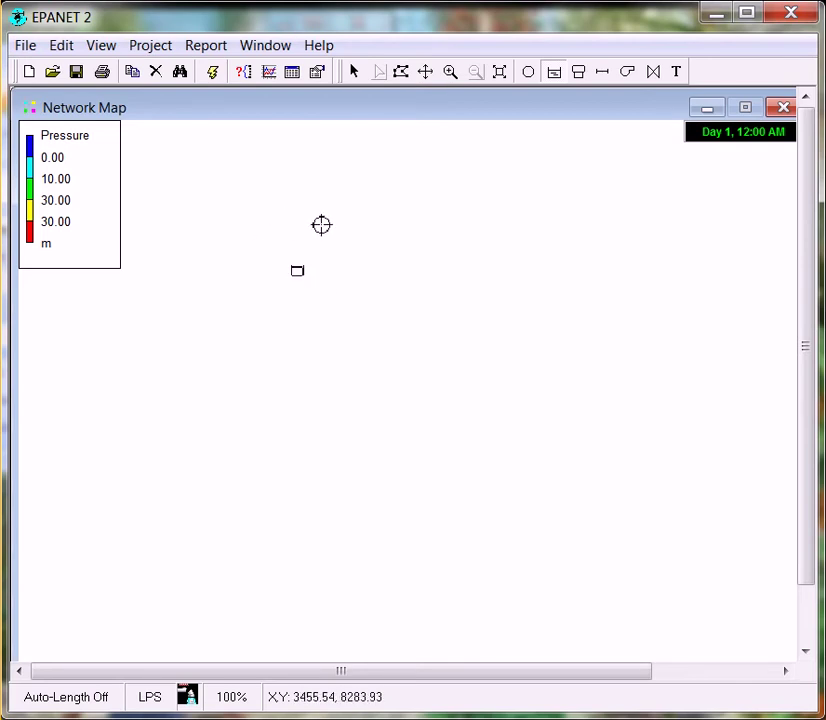
click(529, 72)
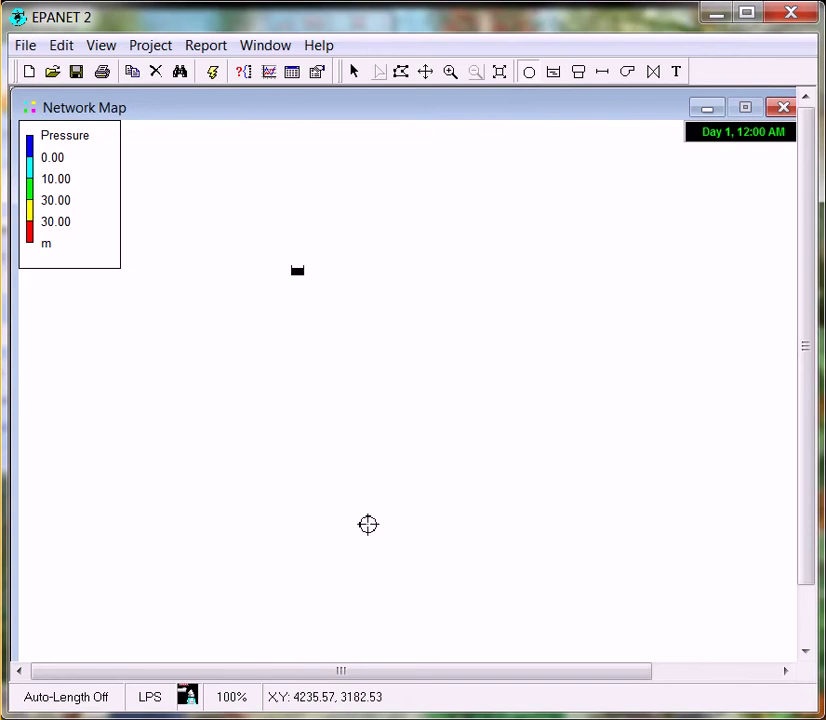
click(359, 403)
click(498, 314)
Step: Draw pipes from the reservoir to the right-hand junction and to the lower junction
click(602, 72)
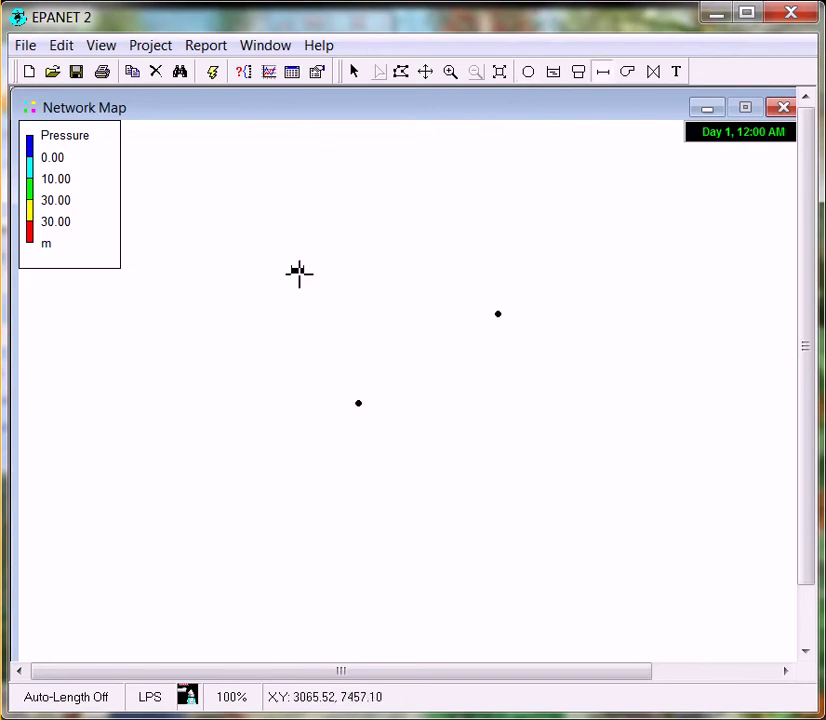
click(299, 270)
click(498, 314)
click(298, 271)
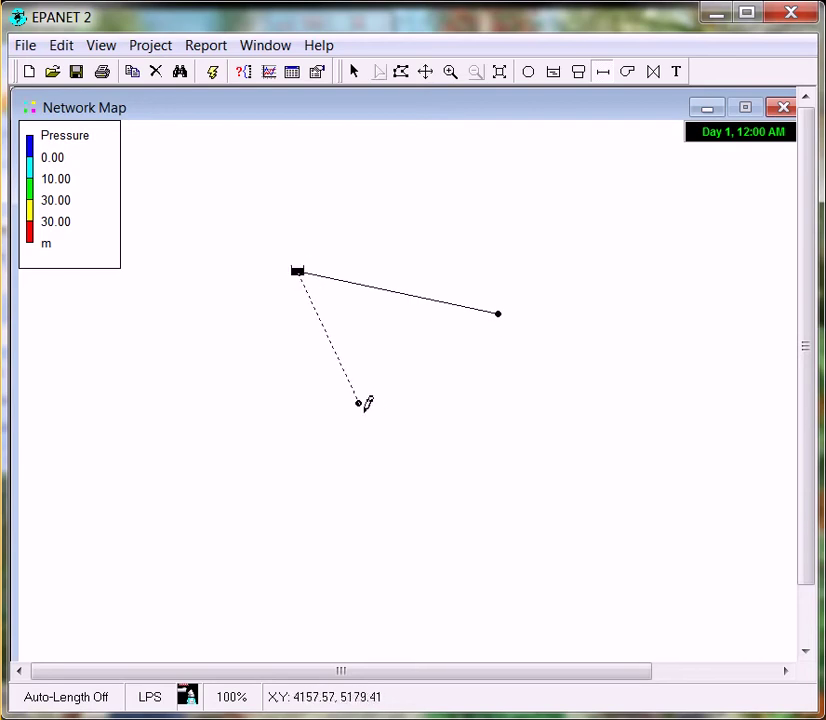
click(359, 402)
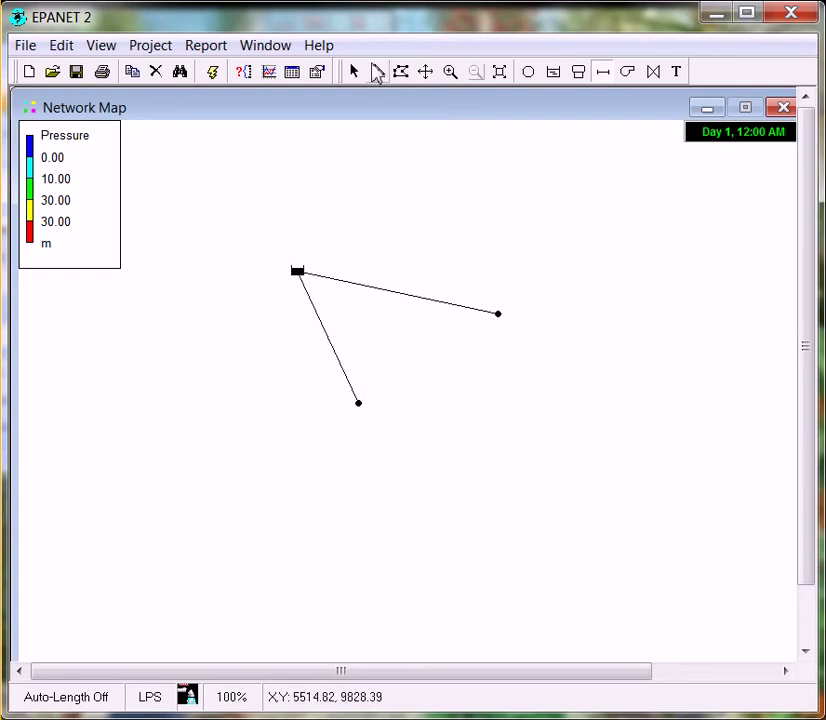
Step: Set Reservoir 1's total head to 70
click(356, 73)
double_click(303, 278)
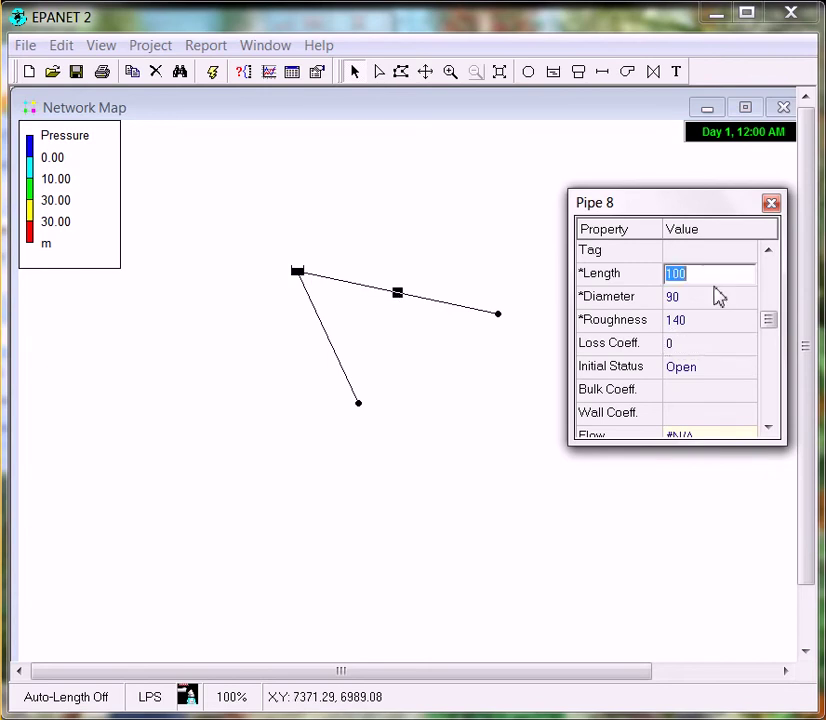
click(297, 274)
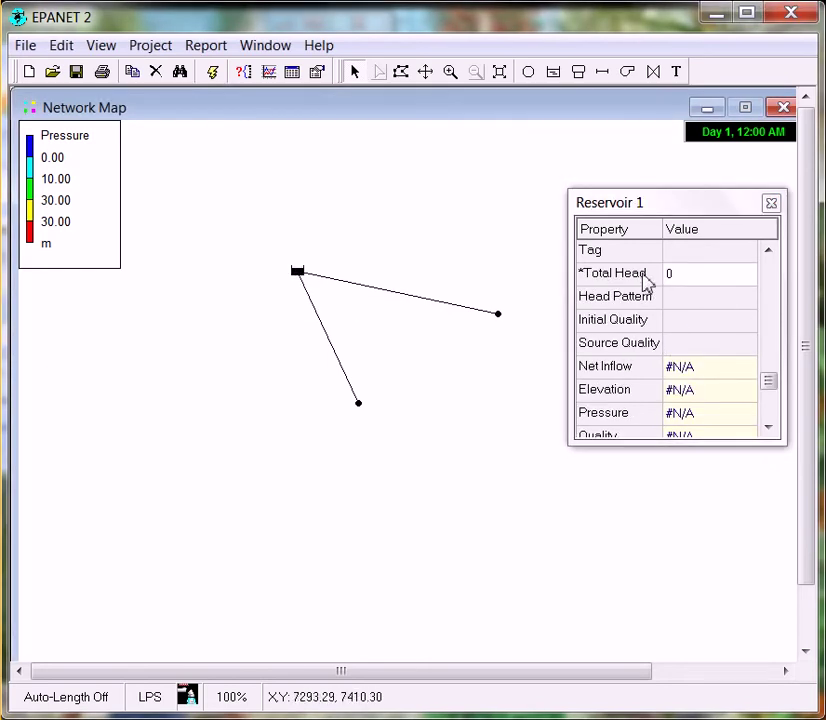
click(673, 280)
text(70)
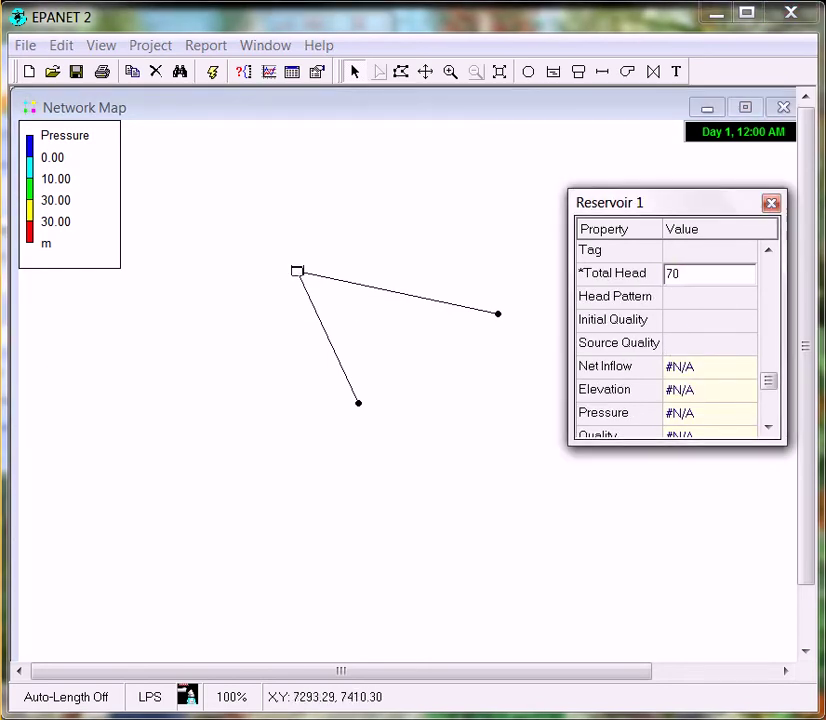
Step: Give Junctions 6 and 7 elevation 20 and base demand 0.2
click(499, 316)
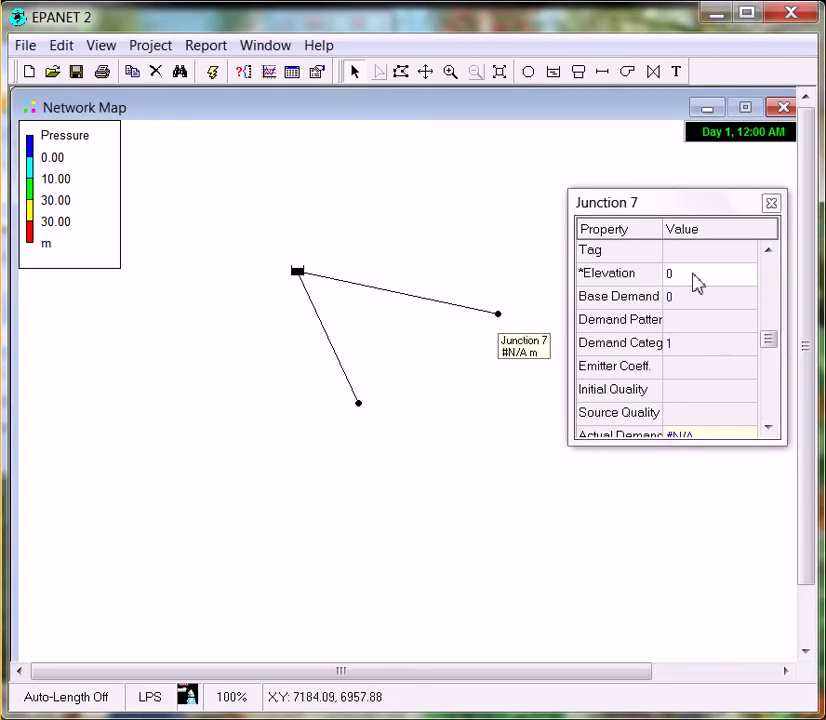
click(728, 277)
text(20)
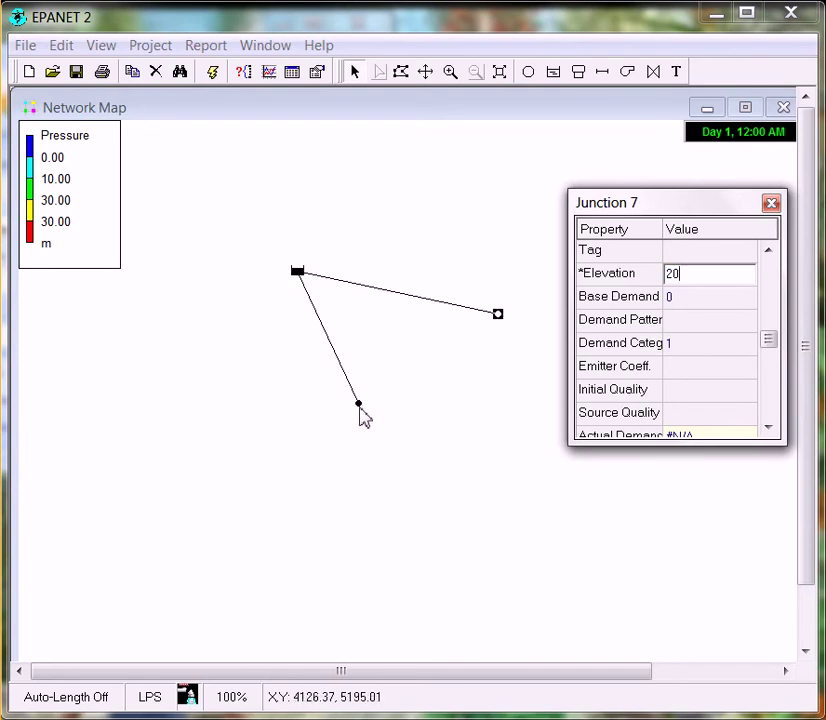
click(361, 416)
click(358, 405)
click(694, 275)
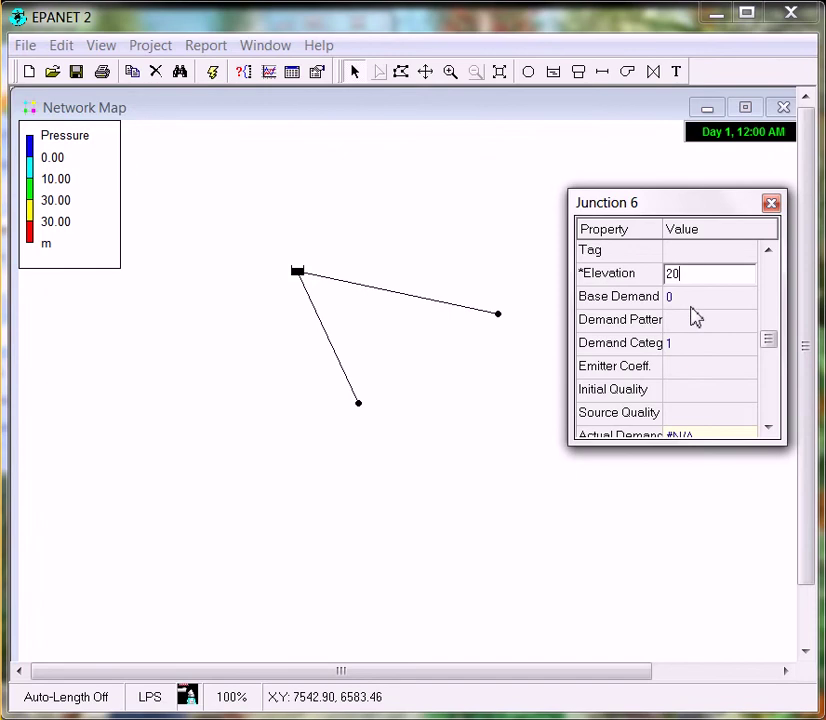
click(694, 300)
text(.2)
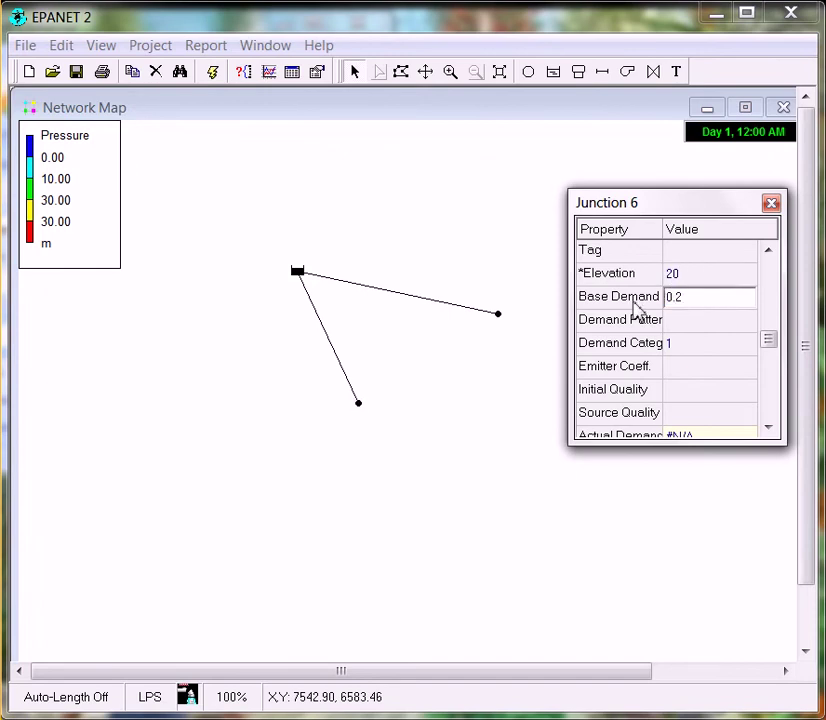
click(499, 316)
click(690, 300)
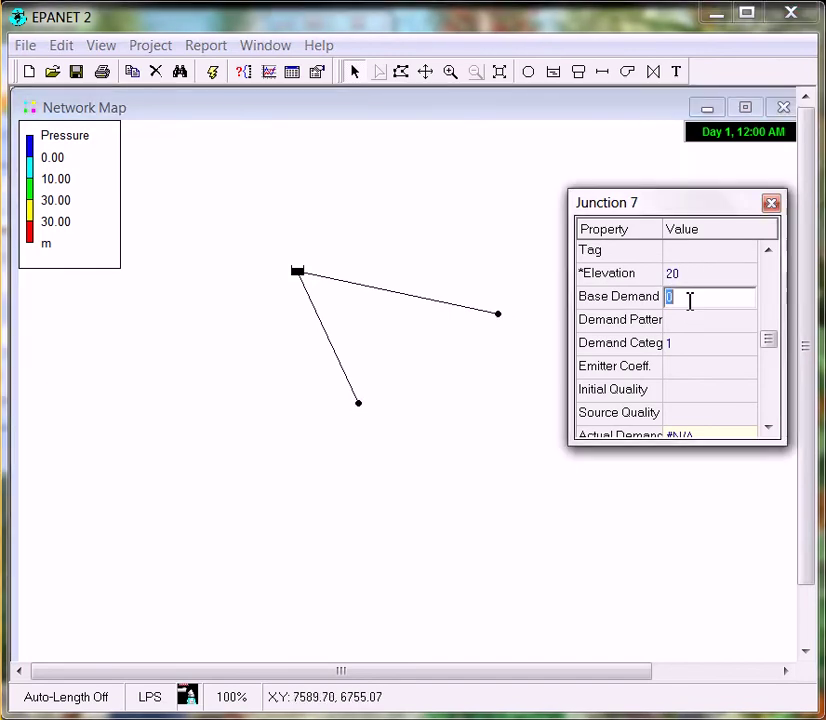
Step: Review the reservoir and both pipes, including Pipe 9's diameter, then run the hydraulic analysis
click(297, 274)
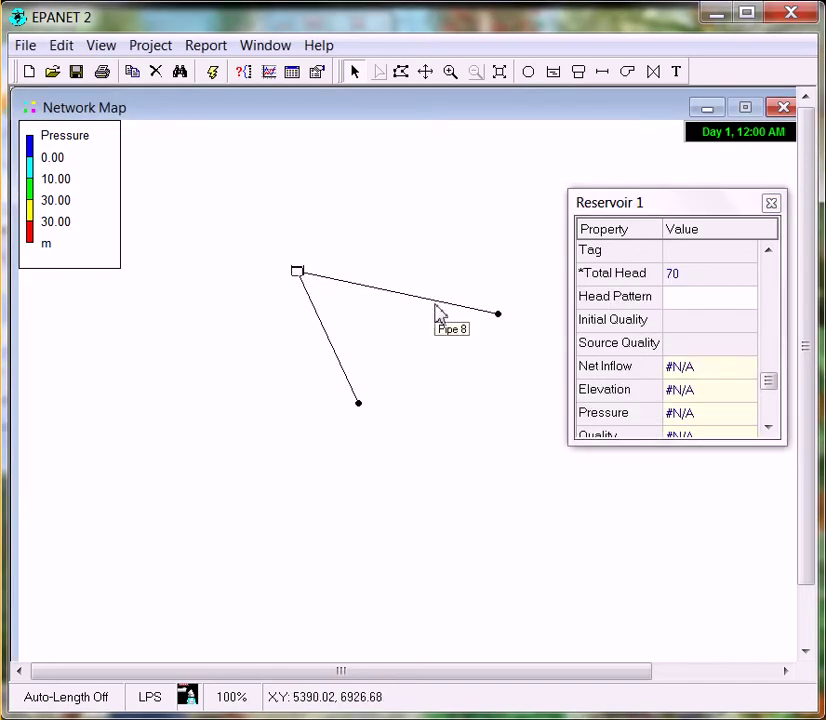
click(438, 314)
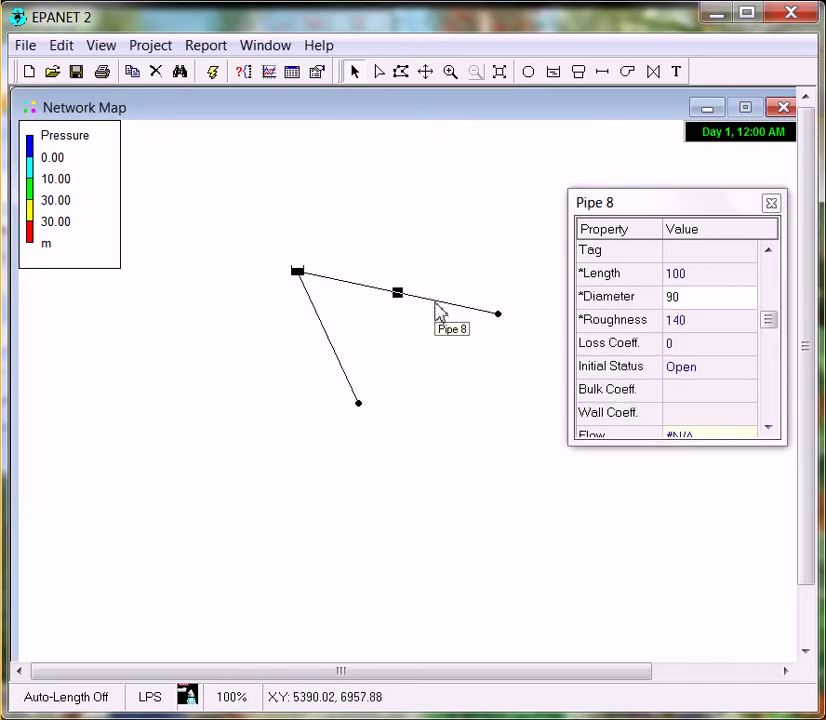
click(340, 362)
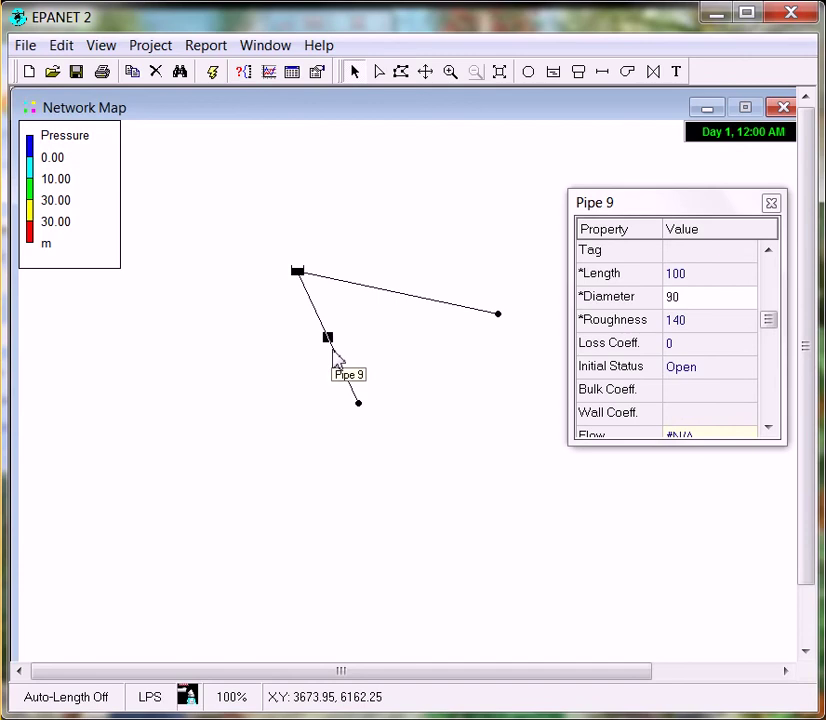
click(680, 302)
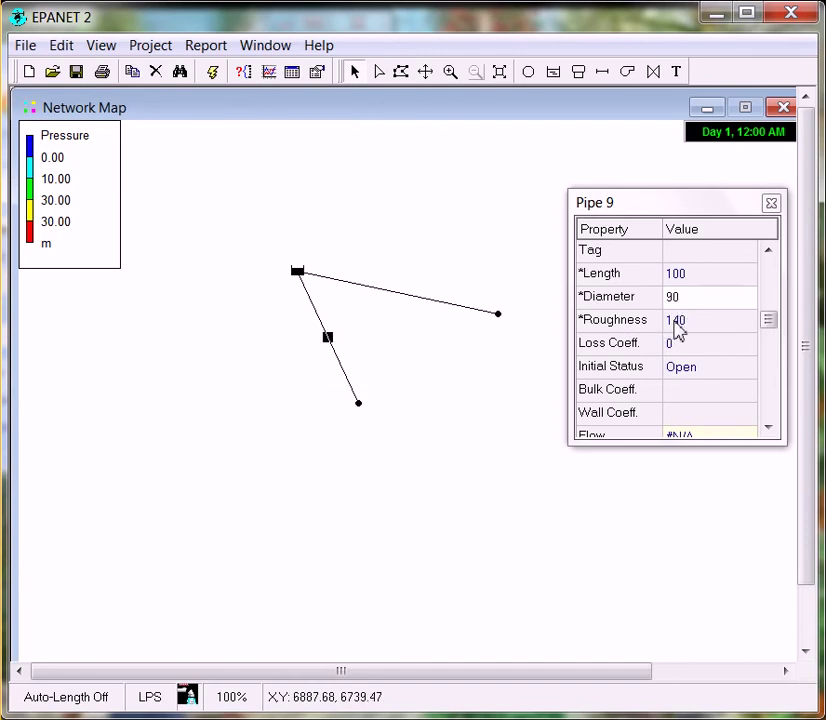
click(769, 253)
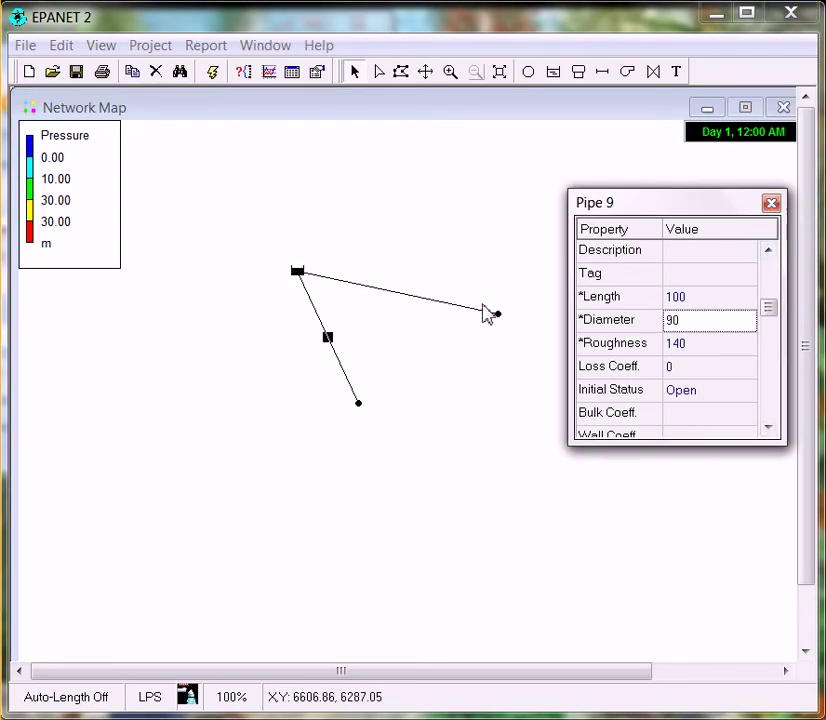
click(212, 73)
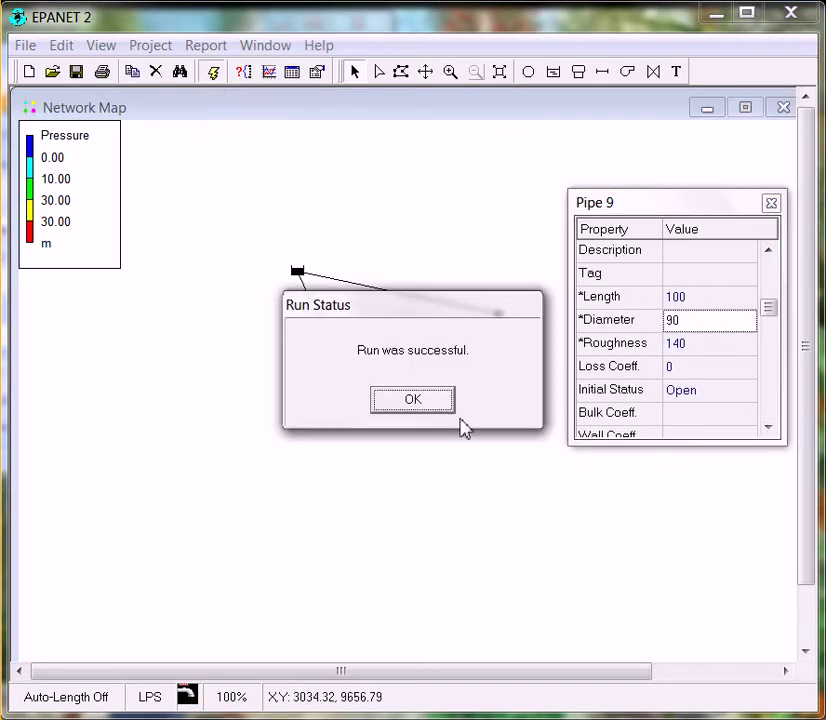
Step: Close the successful run message to see pressures: Junction 6 at 50 m, reservoir at 0 m
click(428, 400)
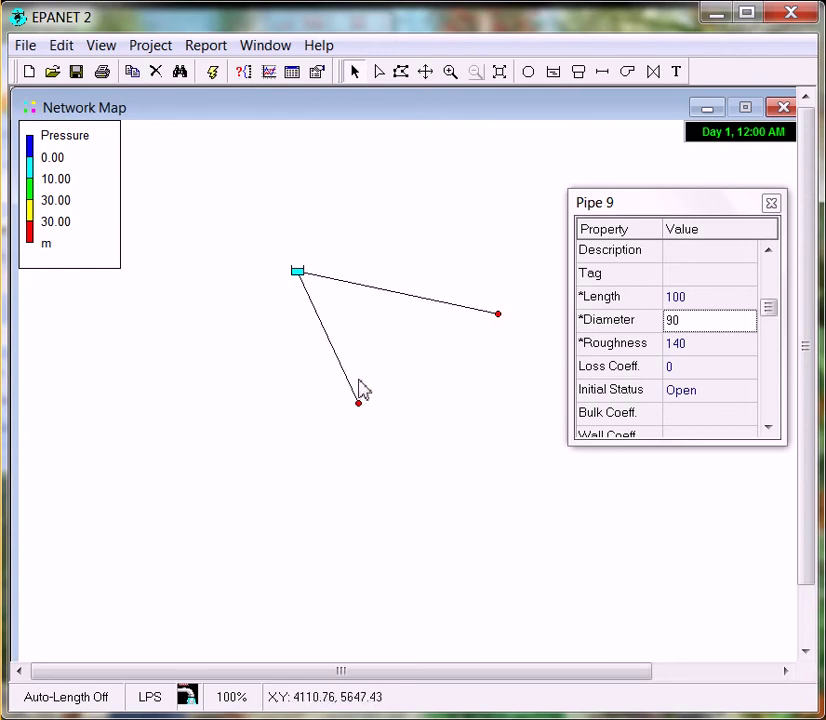
Step: Delete diagonal Pipe 9 and place Tank 8 between the reservoir and lower junction
key(Delete)
key(Return)
click(578, 72)
click(336, 338)
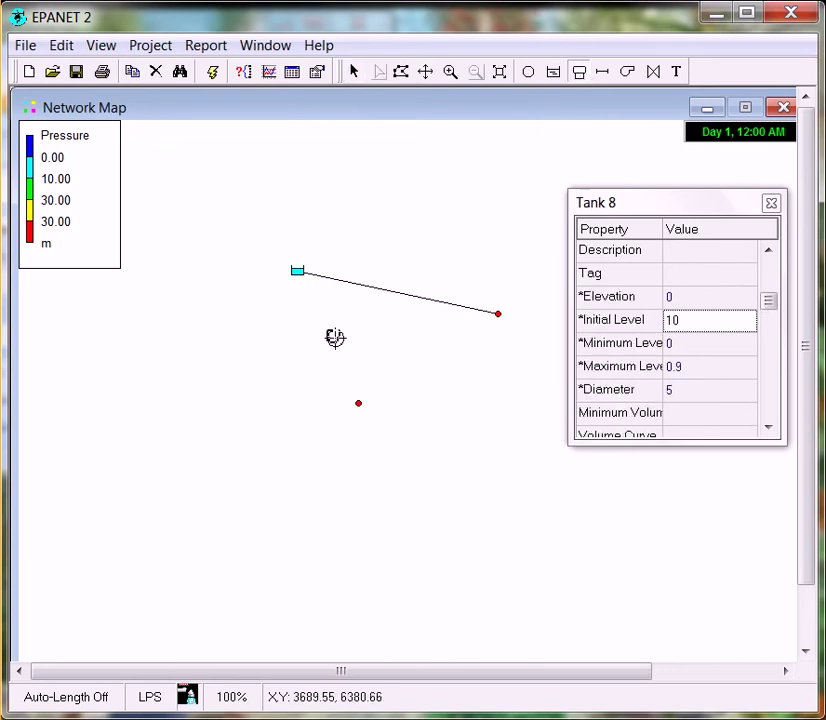
Step: Set Tank 8's initial level 0.3, minimum 0.2, maximum 0.9 and diameter 1.5
click(710, 320)
text(0.3)
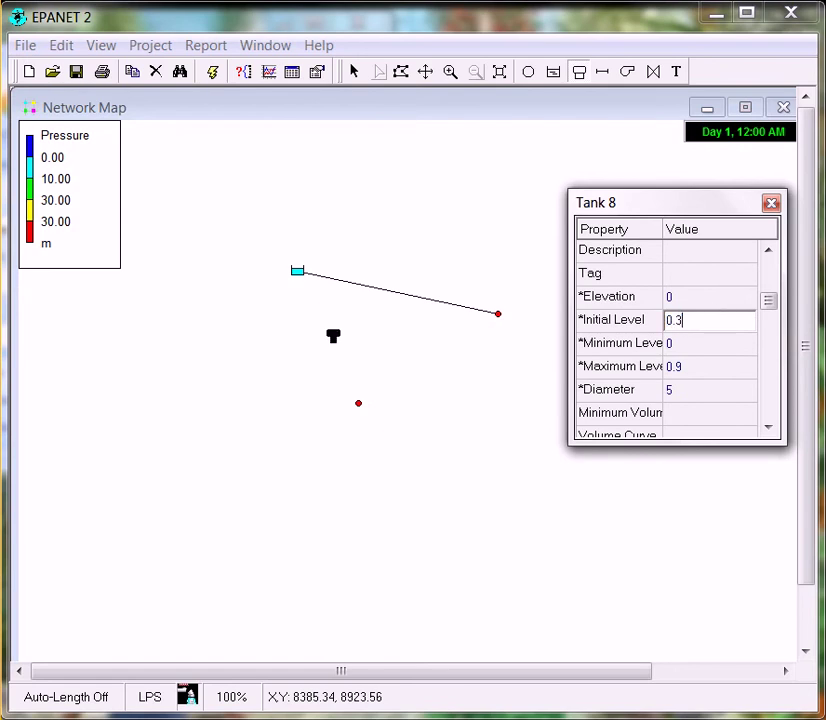
click(709, 348)
text(.2)
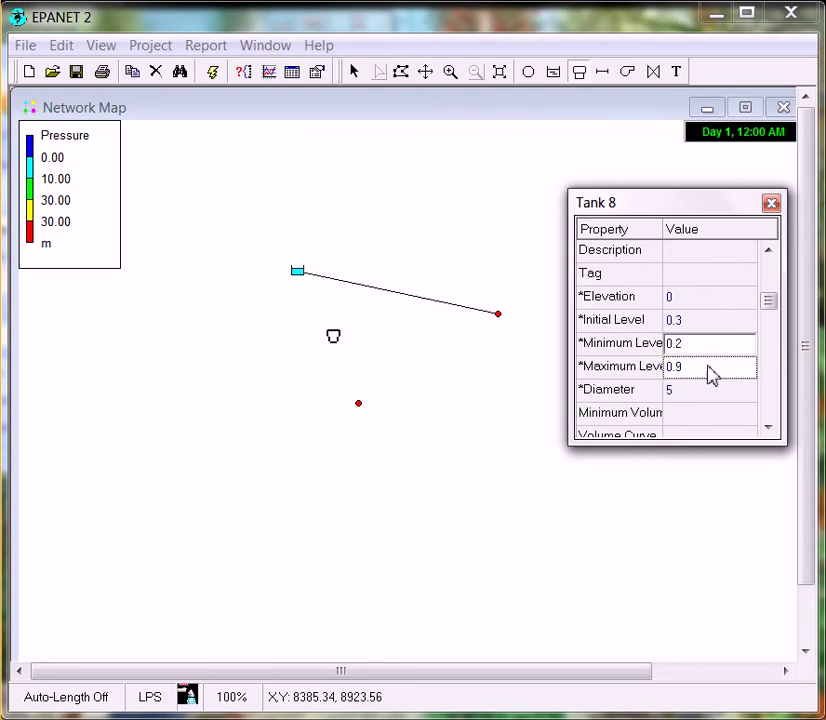
click(710, 368)
click(685, 392)
text(1.5)
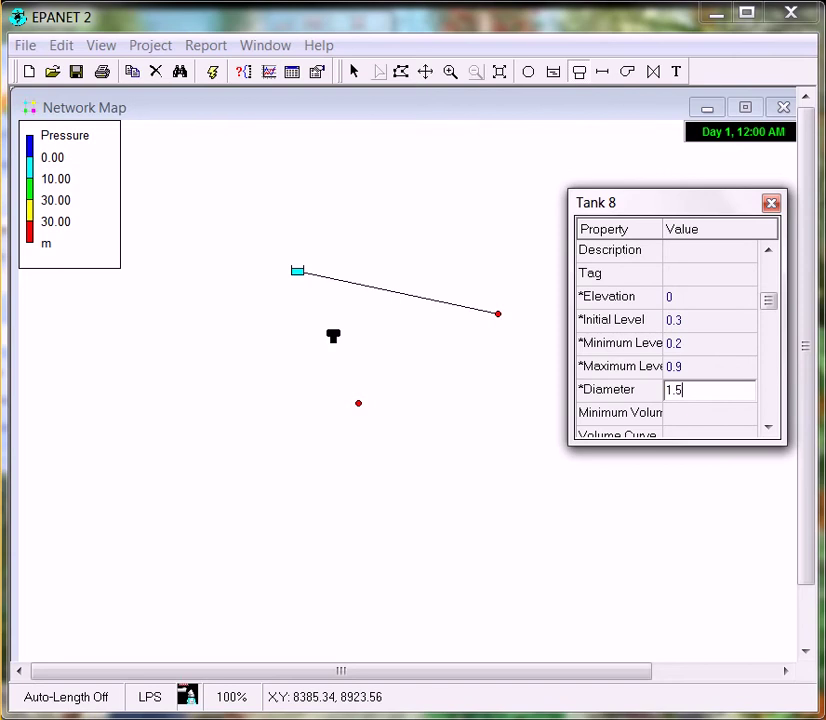
key(Up)
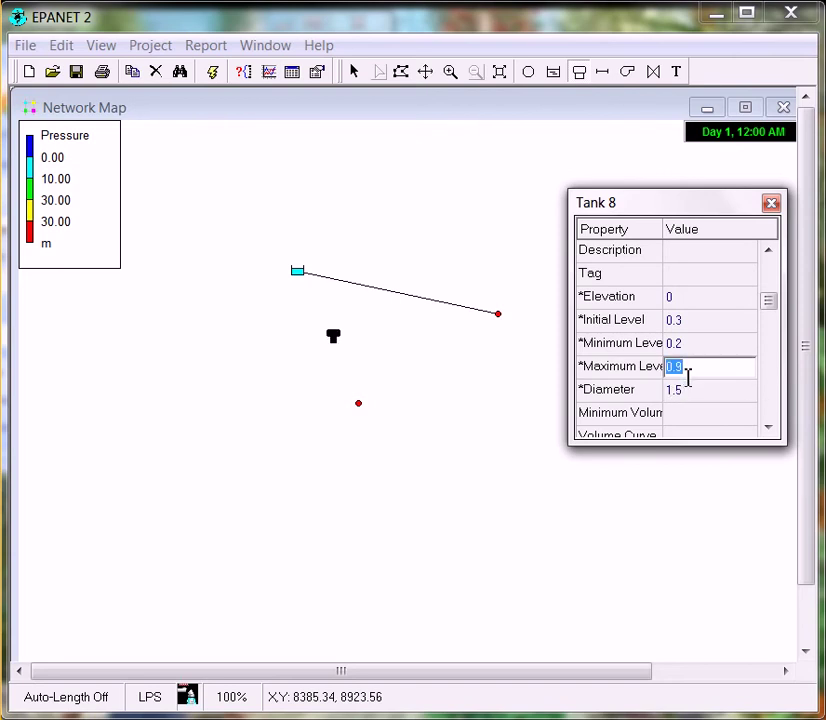
Step: Draw pipes from the reservoir to Tank 8 and from Tank 8 to the lower junction
click(603, 75)
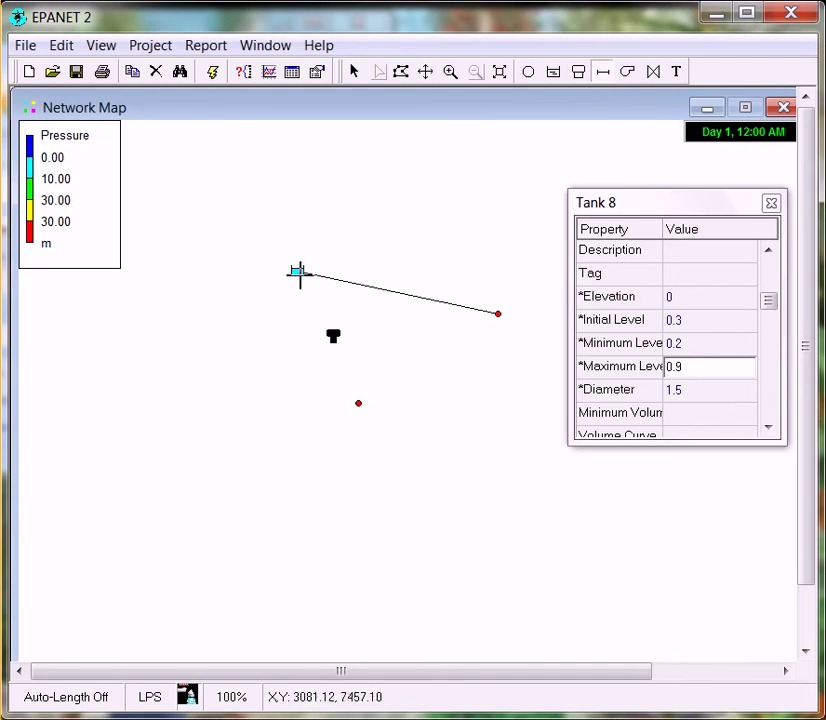
click(297, 271)
click(334, 336)
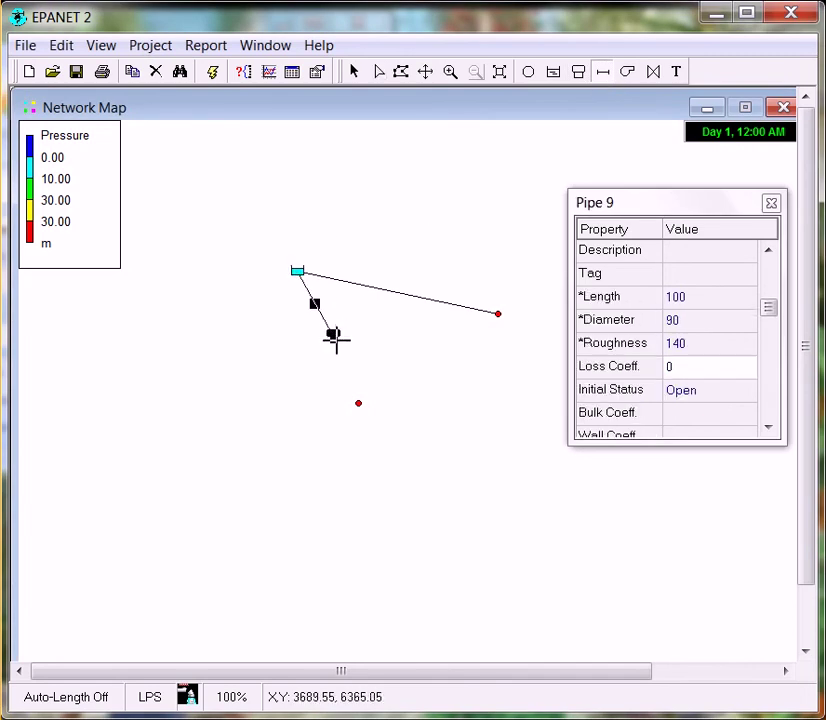
click(334, 337)
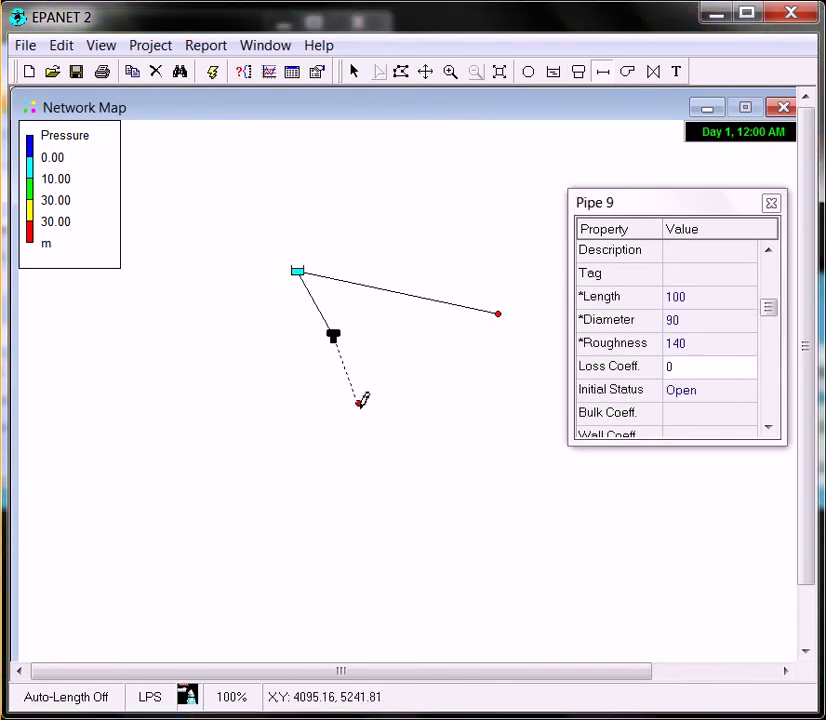
click(359, 402)
Step: Set the lengths of Pipes 9 and 10 to 50
click(702, 297)
text(50)
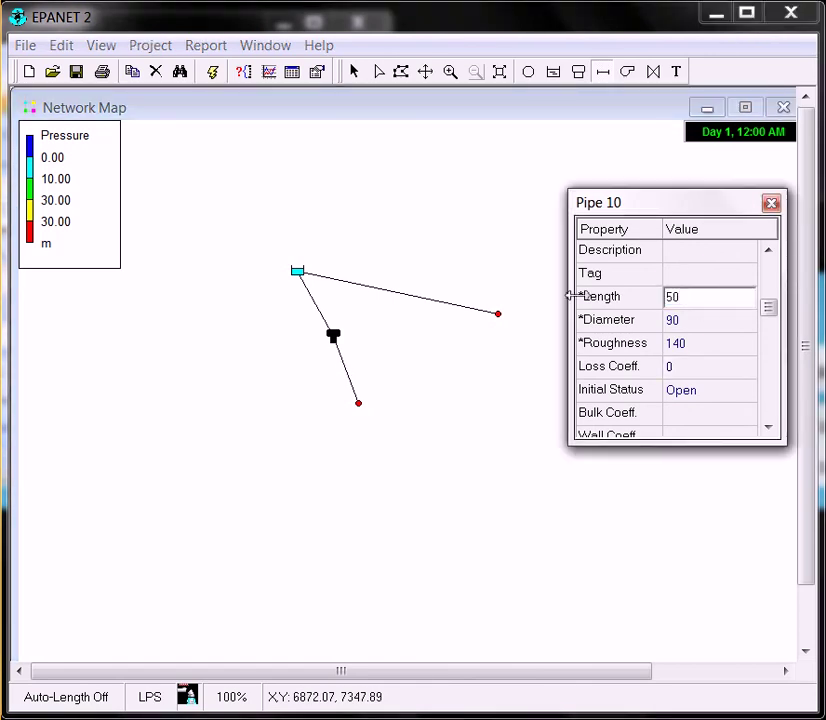
click(356, 72)
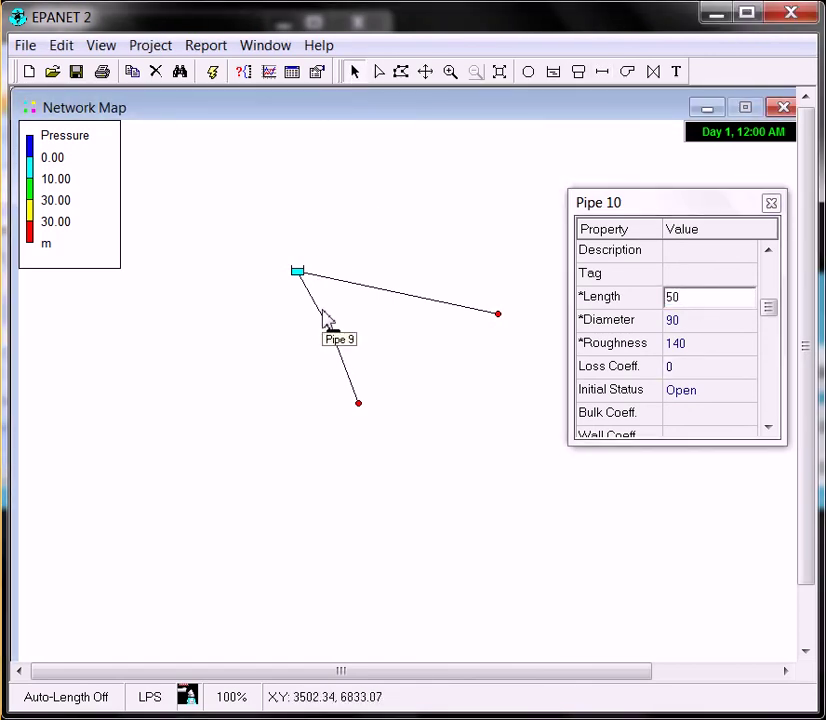
click(325, 318)
click(688, 301)
text(50)
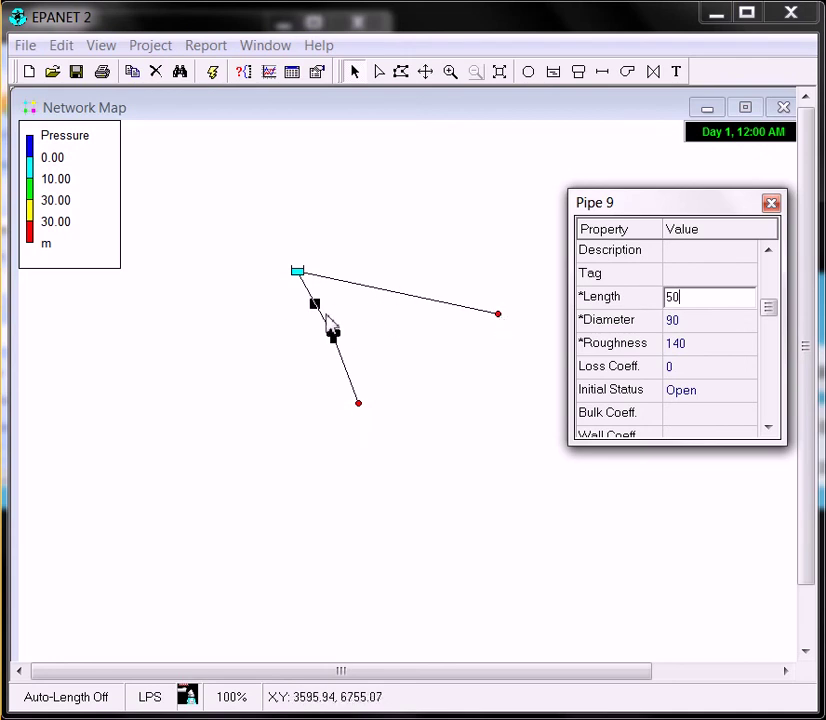
Step: Run the analysis, review the negative-pressure Status Report, then start editing Tank 8's elevation
click(213, 76)
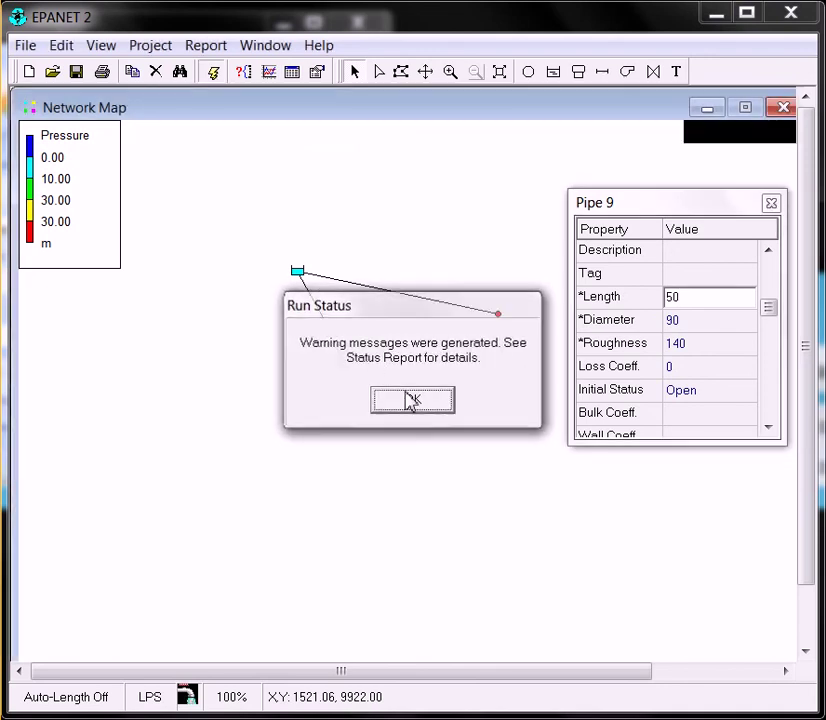
click(409, 400)
drag(400, 240, 452, 297)
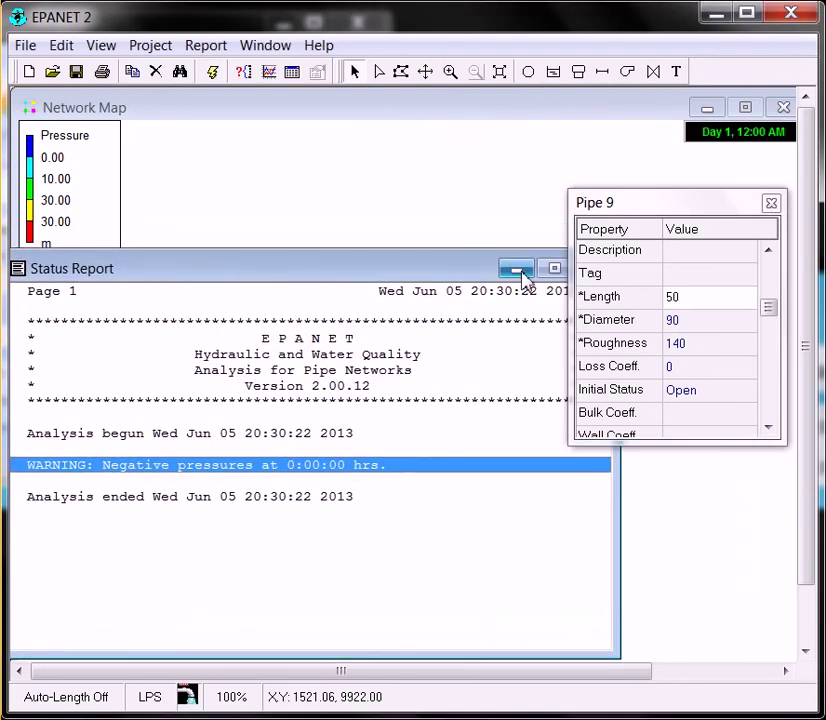
click(452, 297)
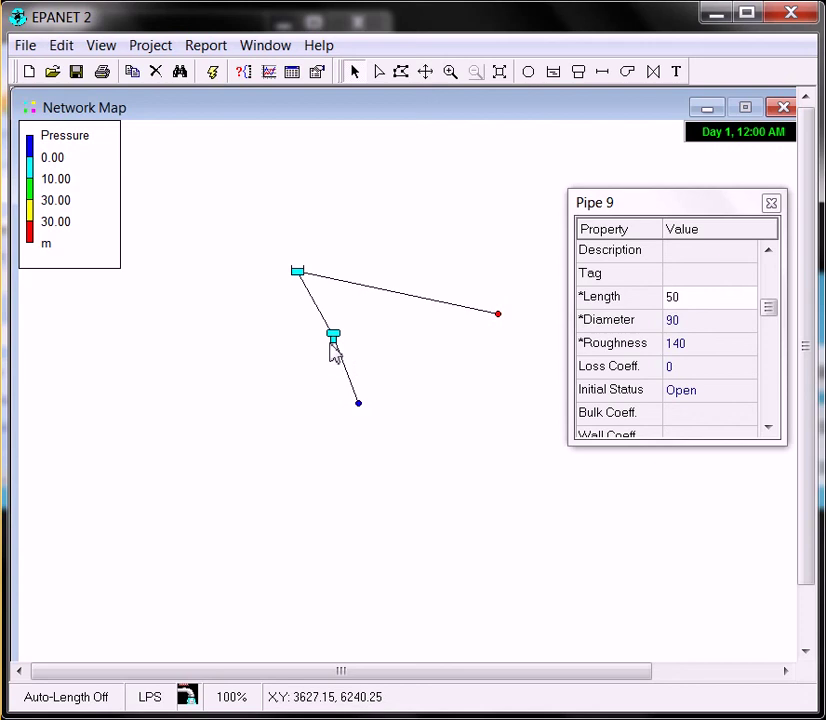
click(333, 339)
click(690, 298)
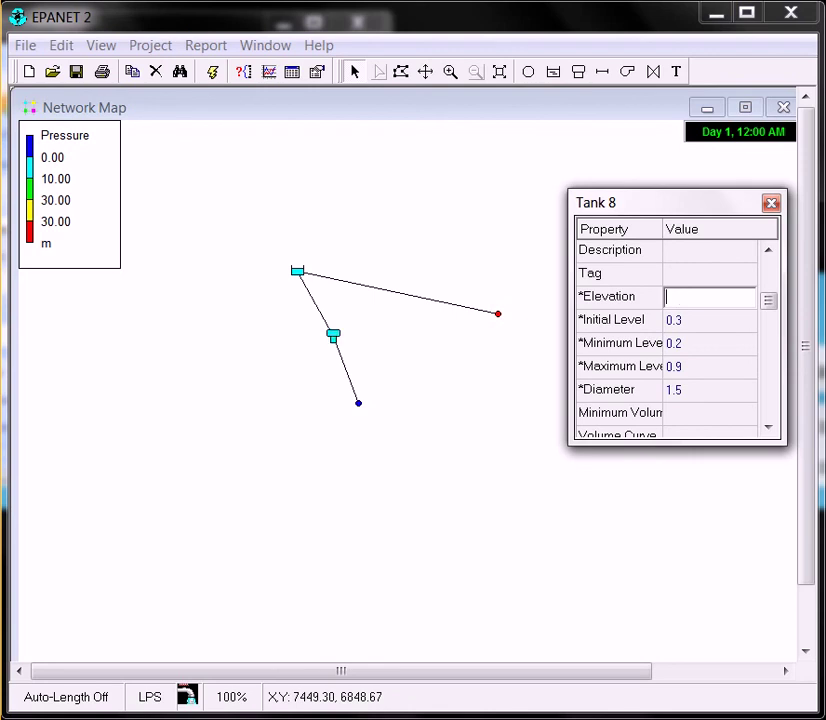
Step: Run successfully with Tank 8 at elevation 40, then begin changing the elevation again
click(213, 73)
click(411, 405)
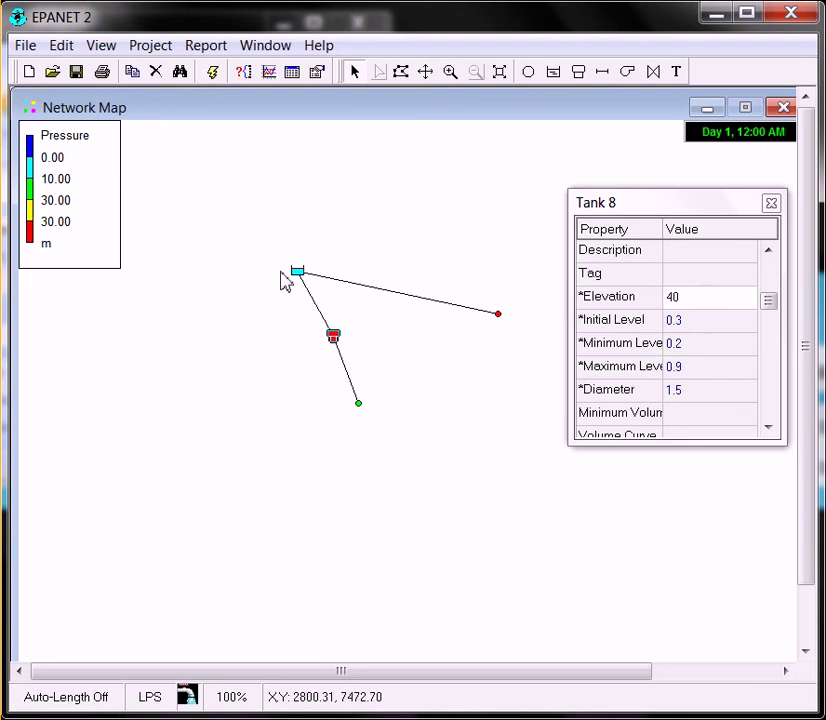
mouse_move(333, 335)
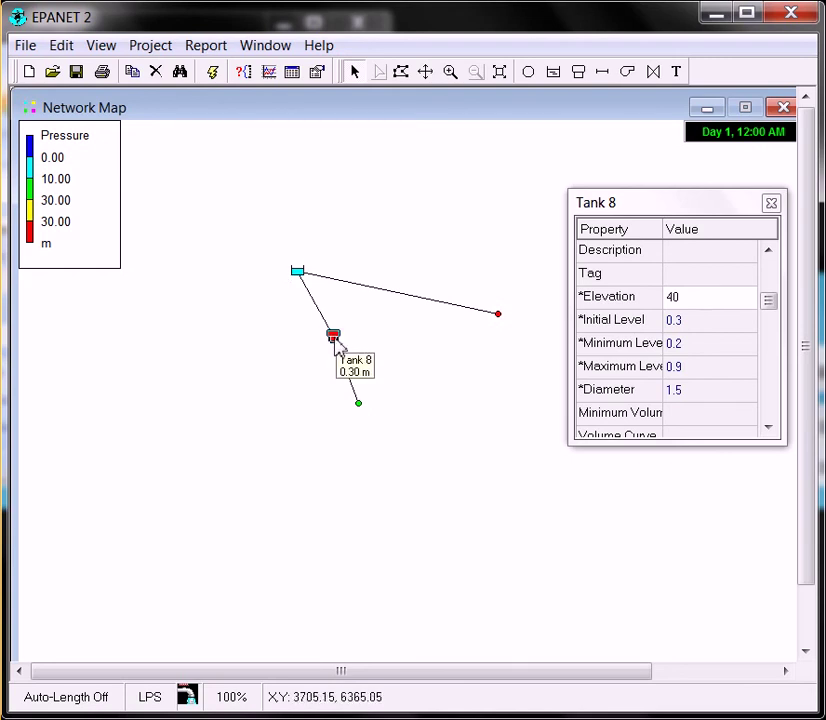
click(687, 298)
text(60)
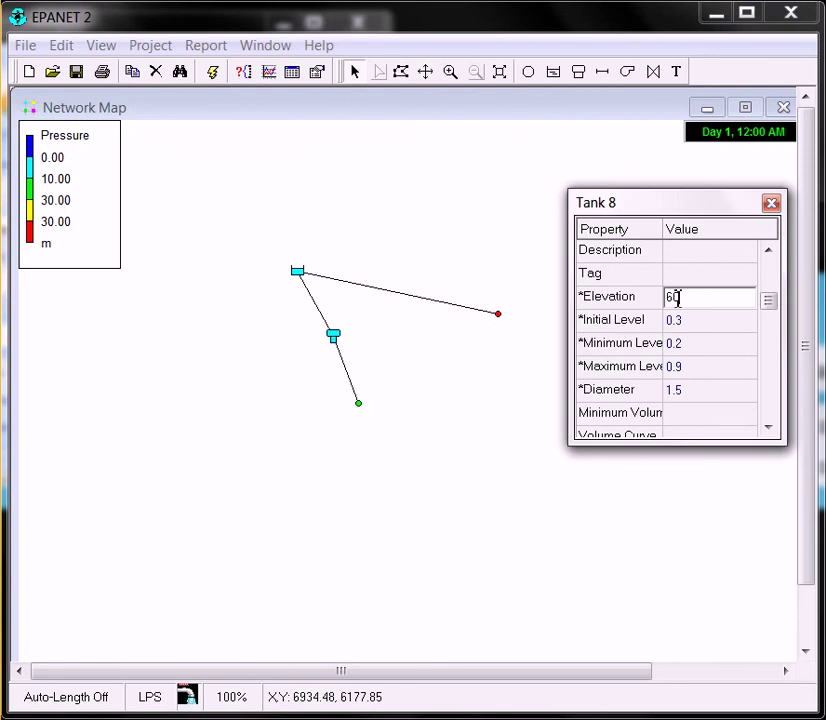
Step: Run the analysis with Tank 8 elevation 60, then again with 40, both succeeding
click(218, 76)
click(404, 405)
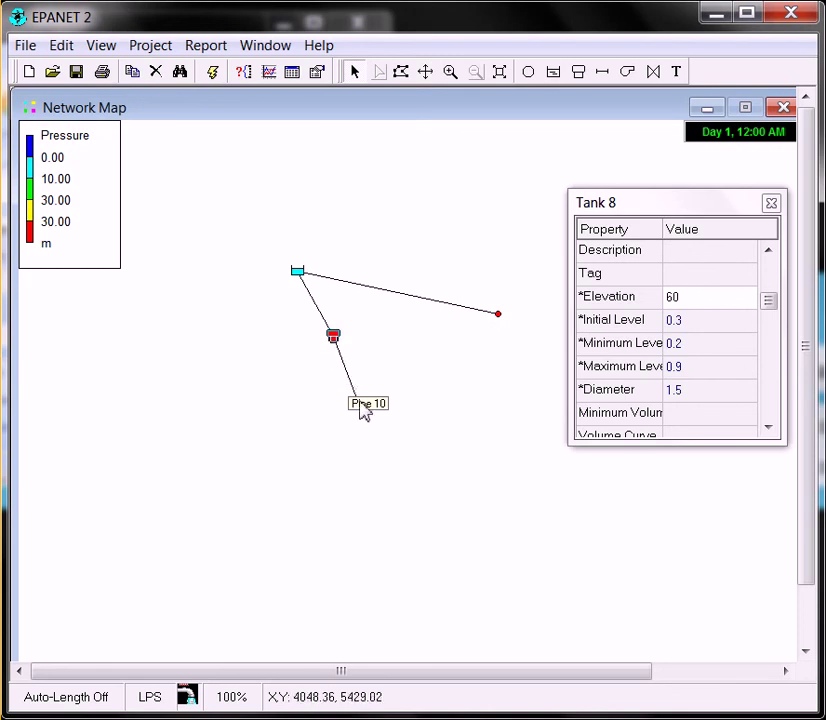
click(695, 297)
text(40)
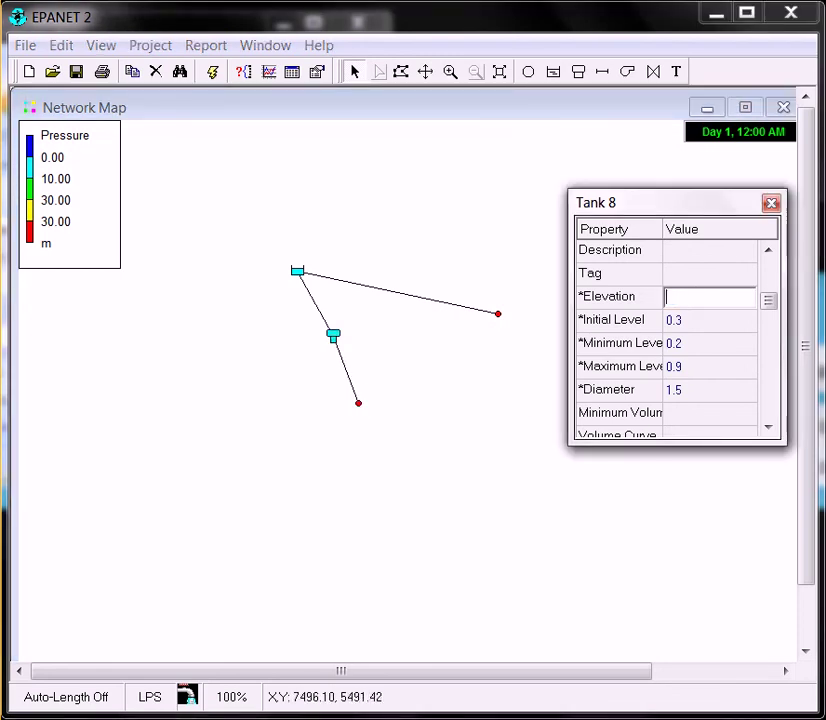
click(214, 74)
click(436, 397)
Step: Set Tank 8's elevation to 30 and rerun the analysis successfully
click(712, 296)
text(30)
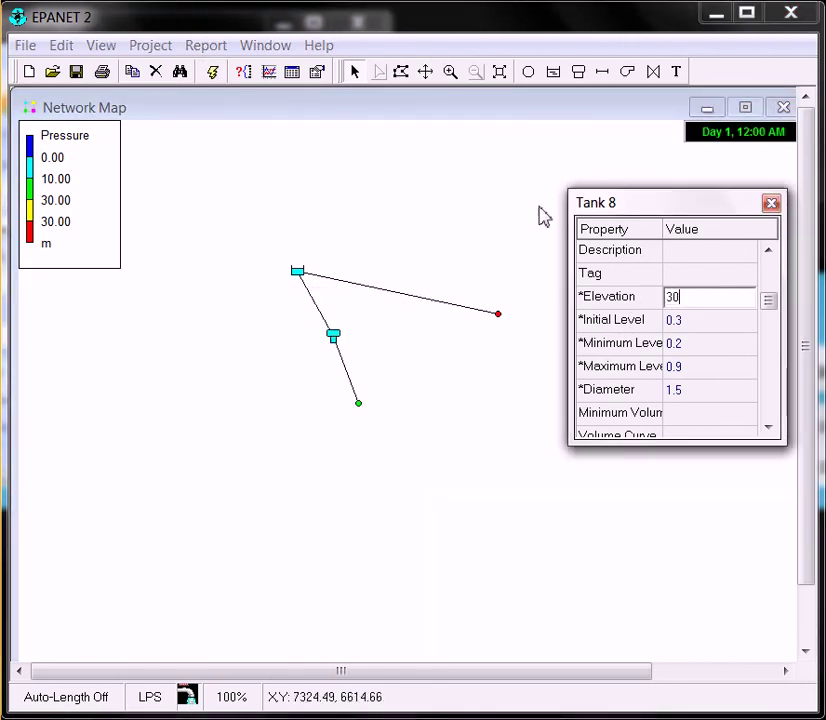
click(213, 74)
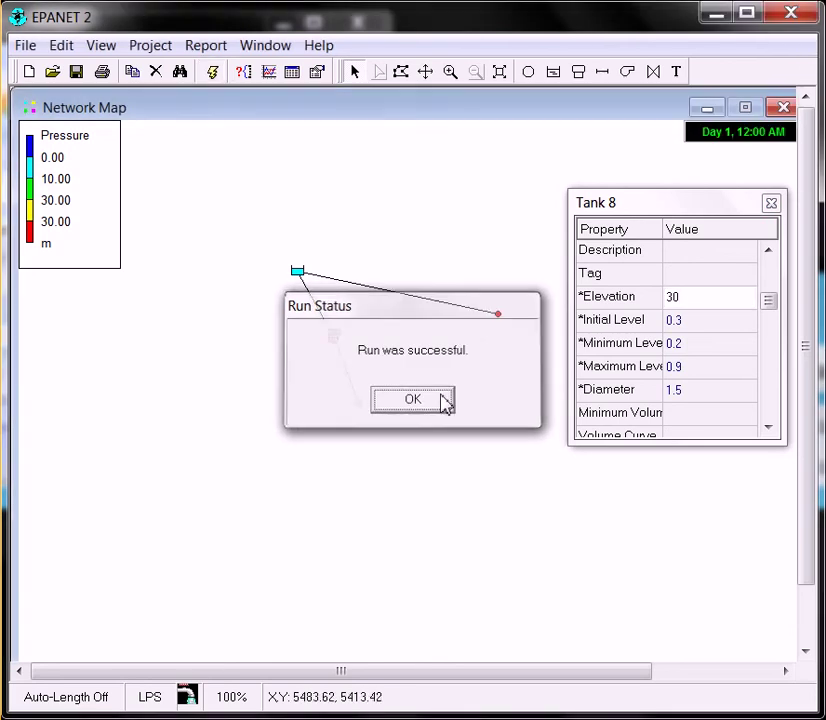
click(445, 401)
mouse_move(333, 334)
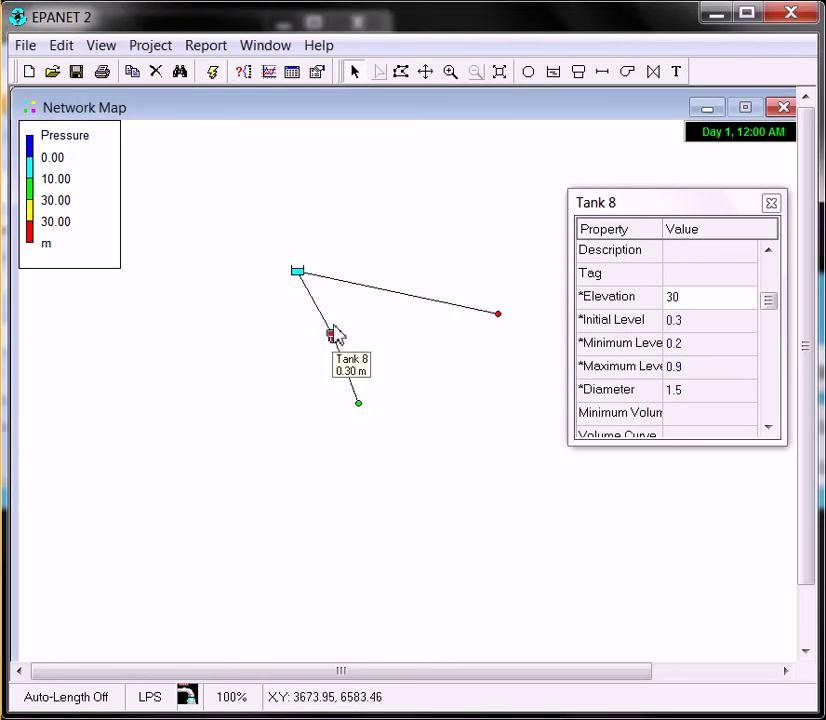